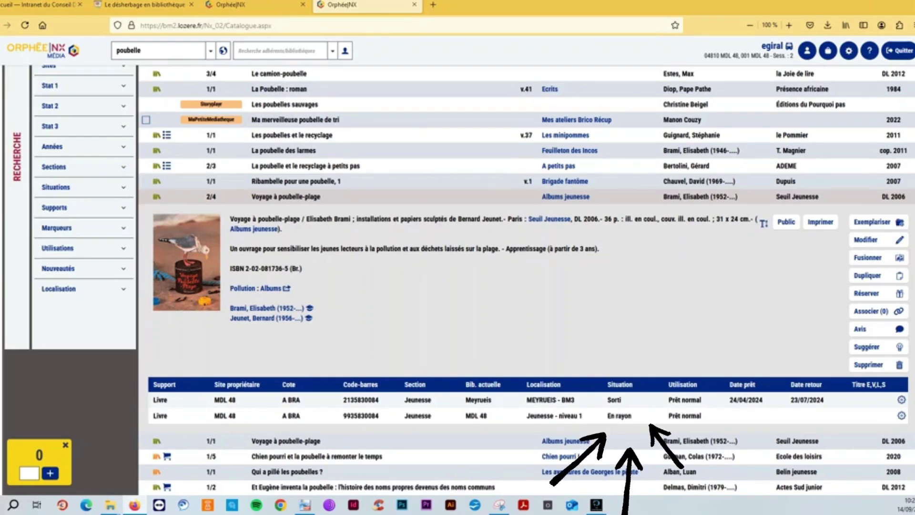
Step: Expand the record "Ribambelle pour une poubelle, 1" and compare its copies with those of "Voyage à poubelle-plage"
{"action": "left_click", "coordinate": [295, 182]}
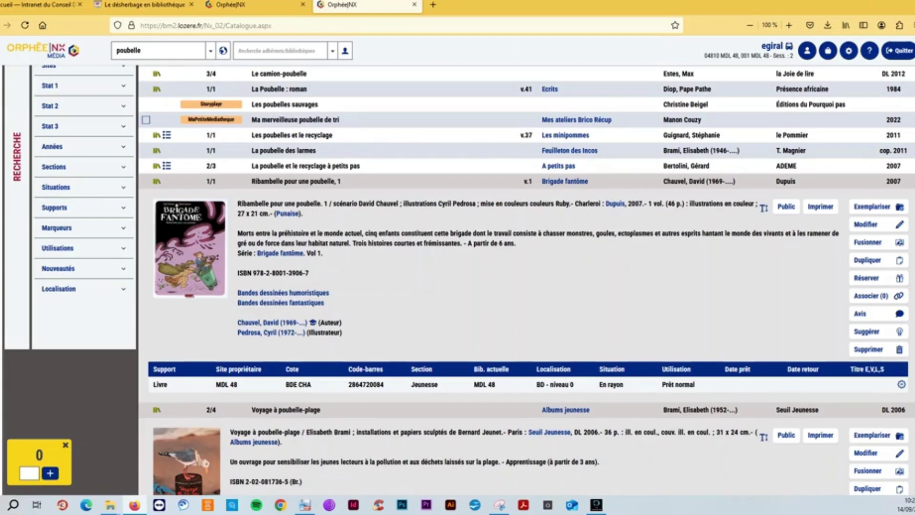
{"action": "scroll", "coordinate": [525, 281], "scroll_direction": "down", "scroll_amount": 2}
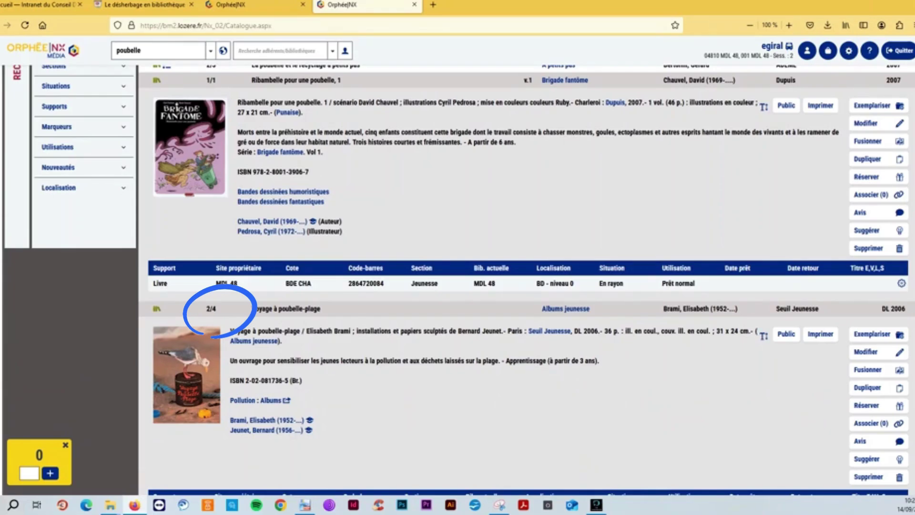
{"action": "scroll", "coordinate": [219, 310], "scroll_direction": "up", "scroll_amount": 5}
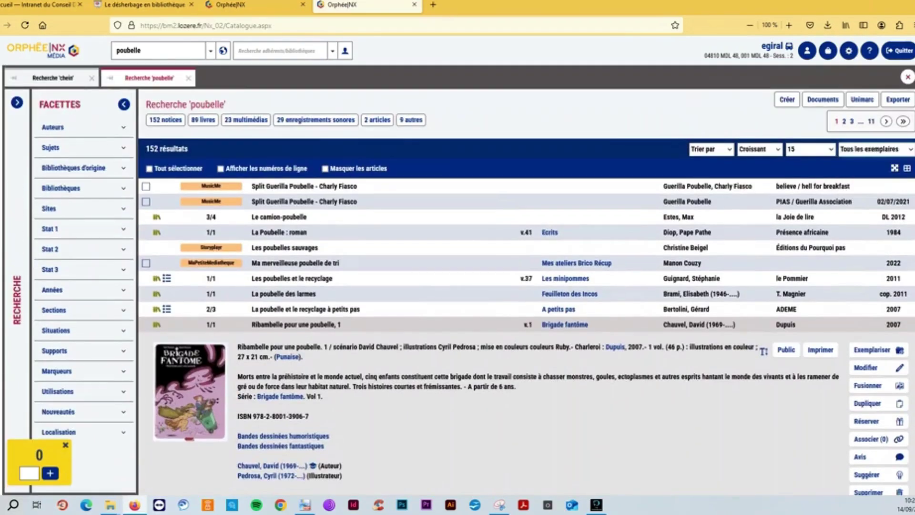
{"action": "scroll", "coordinate": [524, 286], "scroll_direction": "down", "scroll_amount": 3}
{"action": "scroll", "coordinate": [524, 286], "scroll_direction": "down", "scroll_amount": 6}
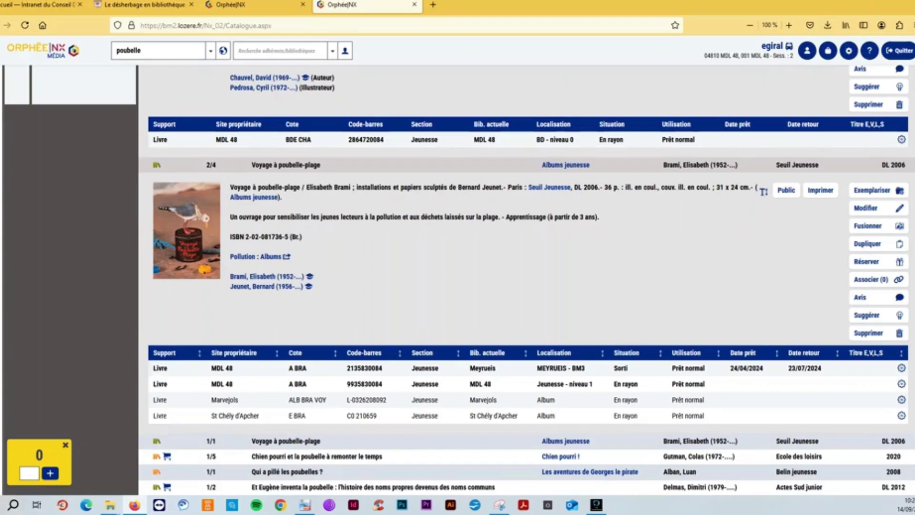
{"action": "scroll", "coordinate": [525, 282], "scroll_direction": "up", "scroll_amount": 2}
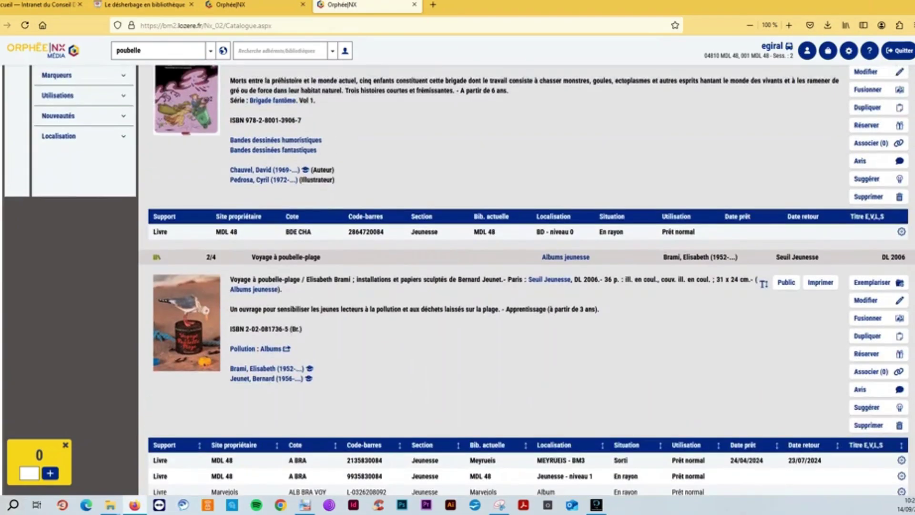
{"action": "scroll", "coordinate": [524, 281], "scroll_direction": "up", "scroll_amount": 3}
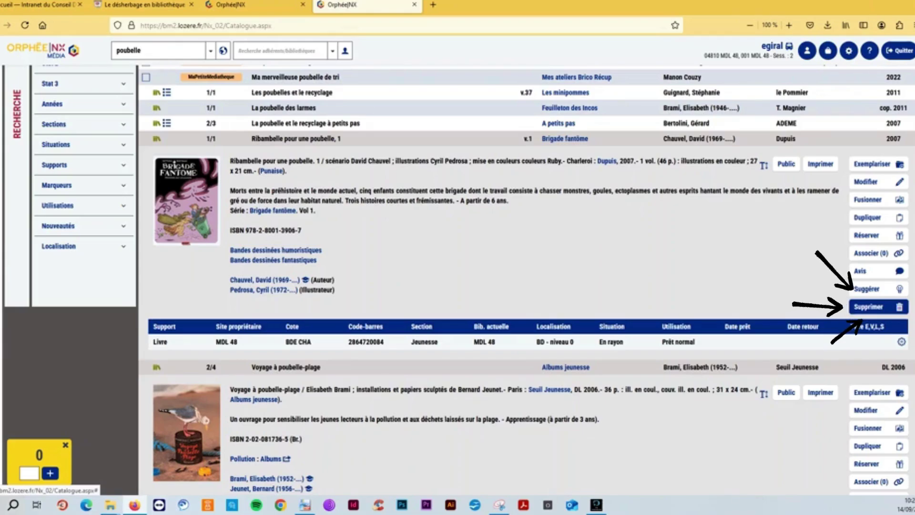
Step: Request deletion of the whole record "Ribambelle pour une poubelle, 1" and dismiss the confirmation without deleting
{"action": "left_click", "coordinate": [873, 307]}
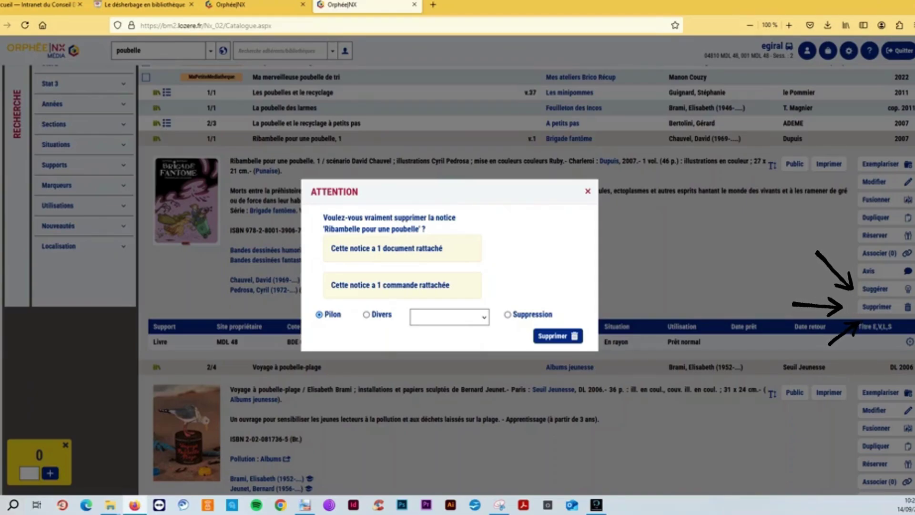
{"action": "key", "text": "Escape"}
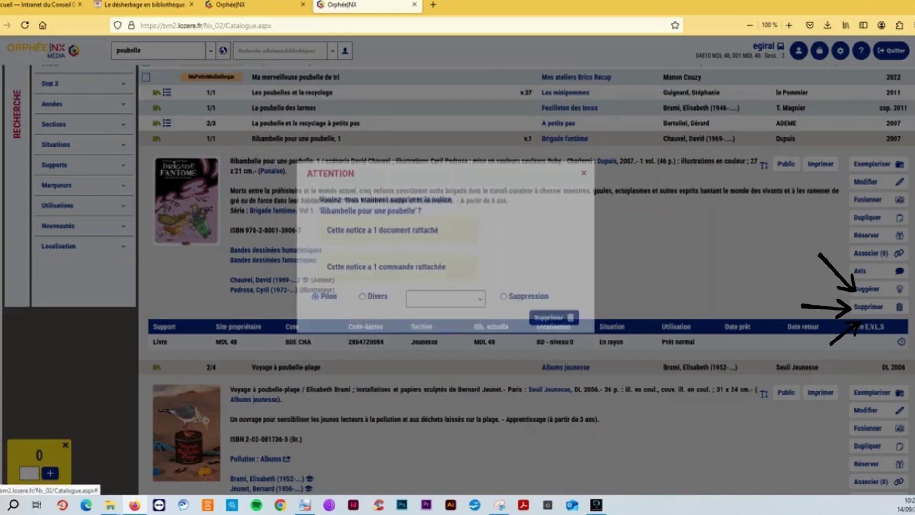
Step: Request deletion (Supprimer) of the MDL 48 copy of "Voyage à poubelle-plage" located at Jeunesse - niveau 1
{"action": "scroll", "coordinate": [524, 281], "scroll_direction": "down", "scroll_amount": 4}
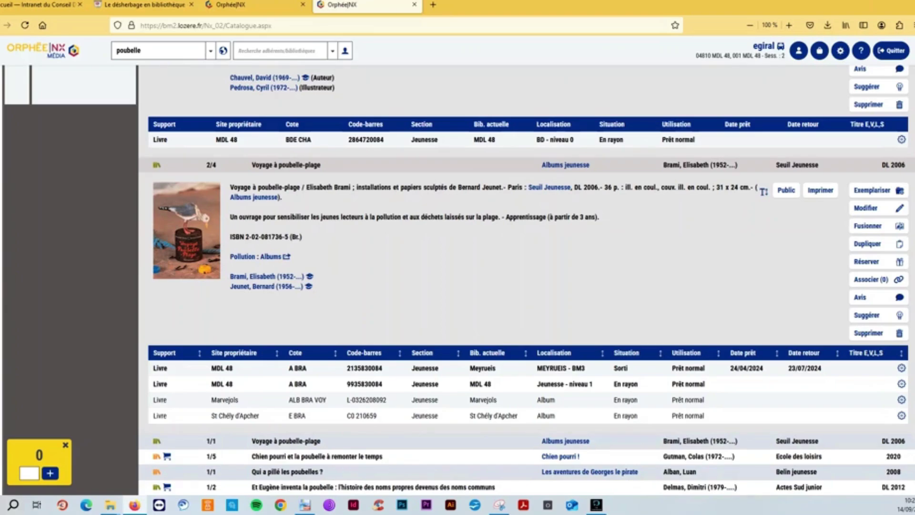
{"action": "left_click", "coordinate": [901, 384]}
{"action": "left_click", "coordinate": [851, 383]}
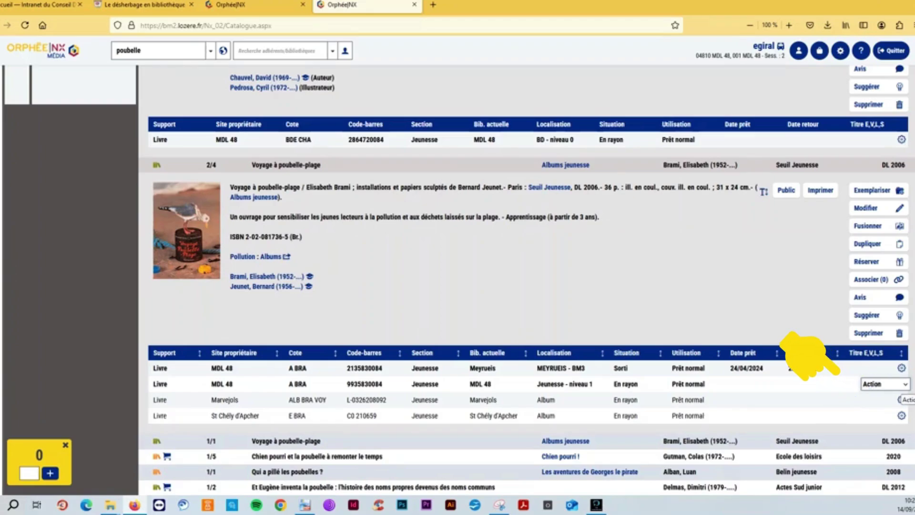
{"action": "left_click", "coordinate": [852, 382]}
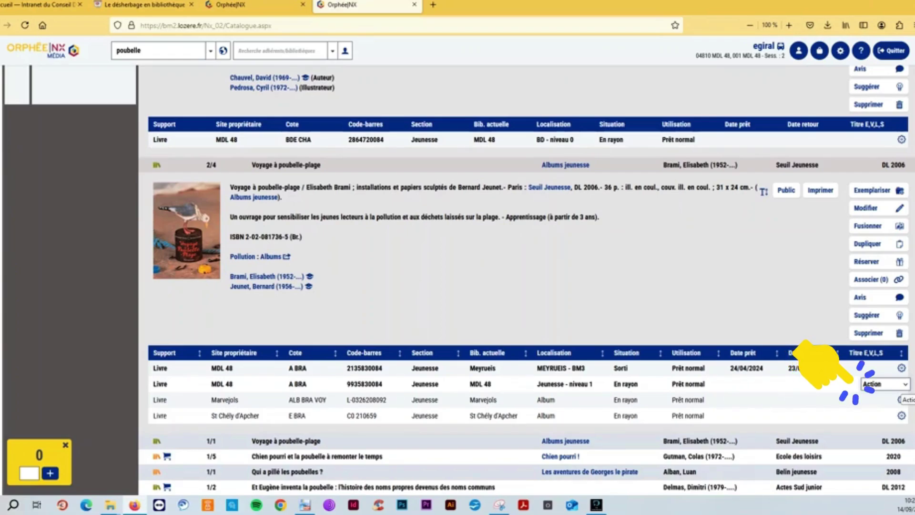
{"action": "left_click", "coordinate": [853, 383]}
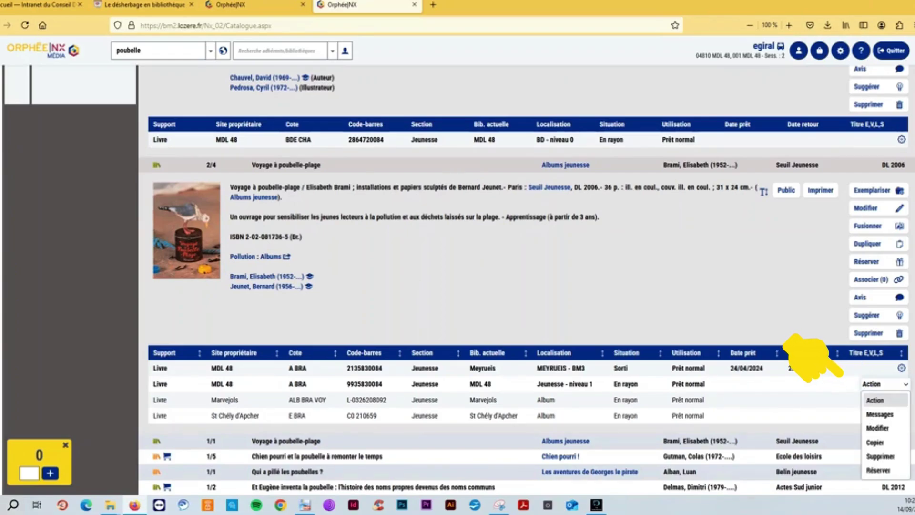
{"action": "key", "text": "Down"}
{"action": "key", "text": "Down"}
{"action": "key", "text": "Down"}
{"action": "key", "text": "Down"}
{"action": "key", "text": "Down"}
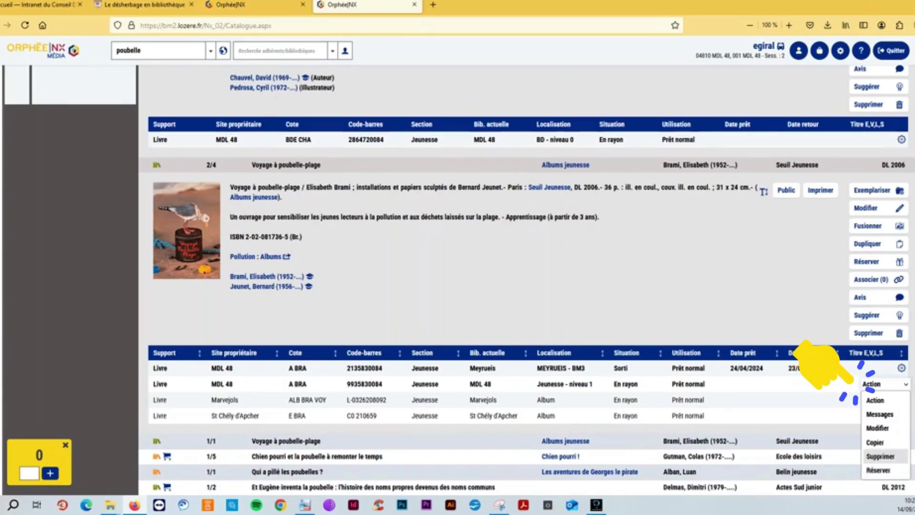
{"action": "key", "text": "Return"}
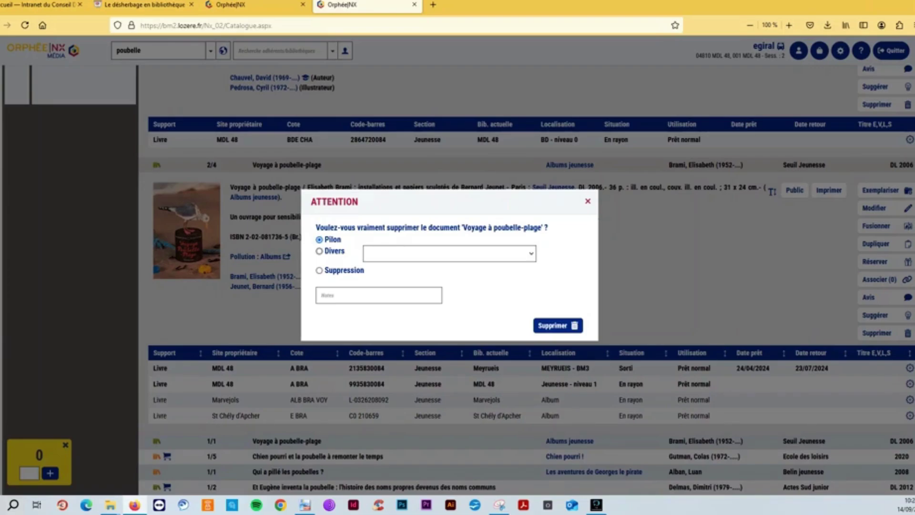
Step: Examine the removal reasons offered under the Divers option for the "Voyage à poubelle-plage" copy
{"action": "left_click", "coordinate": [319, 251]}
{"action": "left_click", "coordinate": [450, 253]}
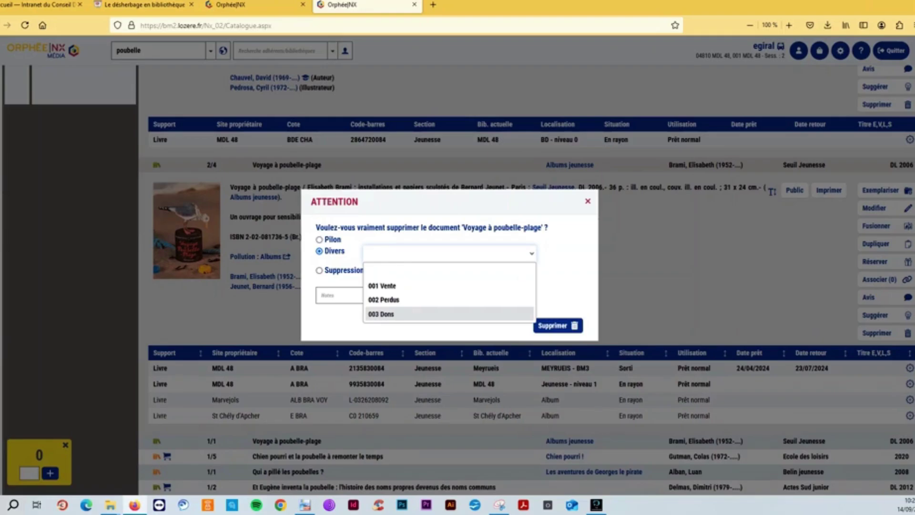
{"action": "key", "text": "Escape"}
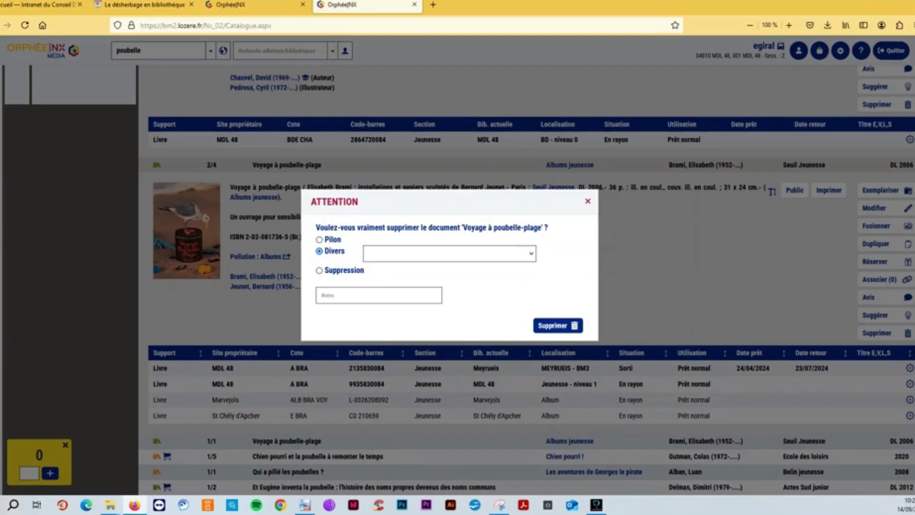
Step: Delete the "Voyage à poubelle-plage" copy with the Suppression option, leaving the memo empty
{"action": "left_click", "coordinate": [319, 270]}
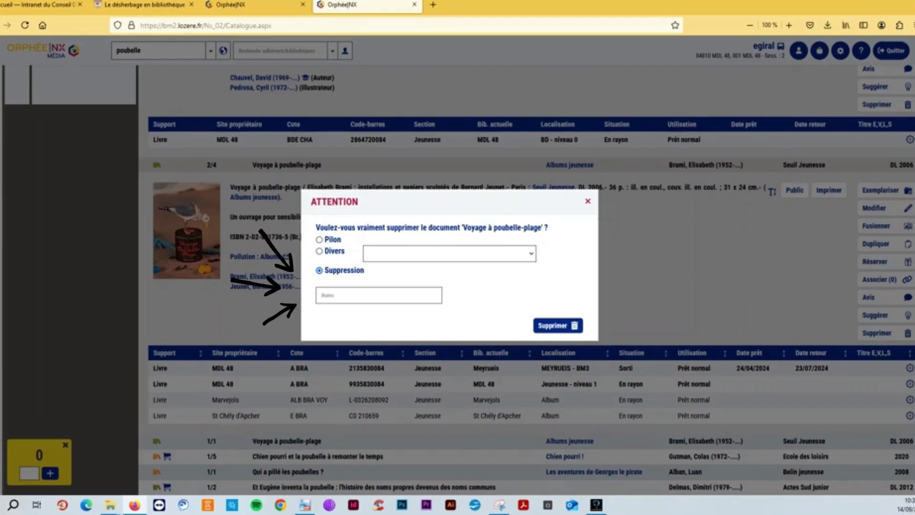
{"action": "left_click", "coordinate": [378, 295]}
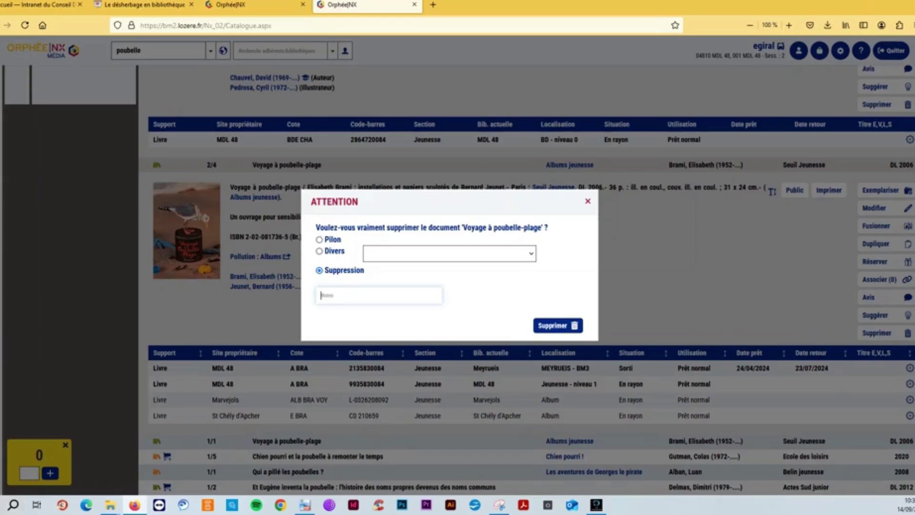
{"action": "left_click", "coordinate": [557, 325]}
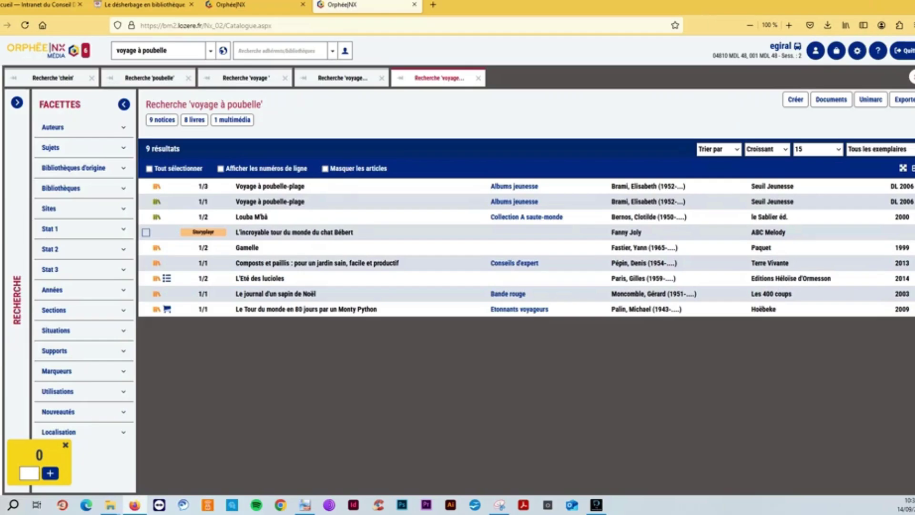
Step: Expand the first "Voyage à poubelle-plage" record to check its remaining copies, and clear the catalogue search text
{"action": "left_click", "coordinate": [270, 186]}
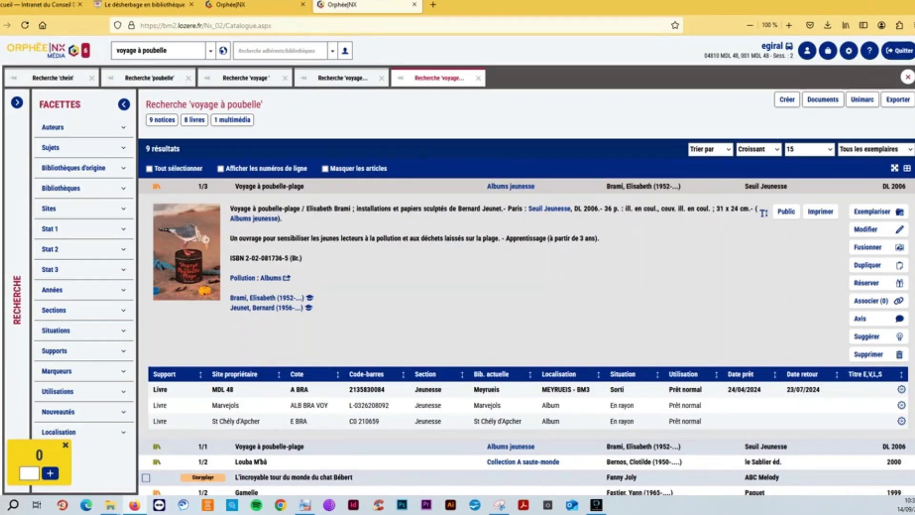
{"action": "left_click_drag", "start_coordinate": [167, 50], "coordinate": [115, 50]}
{"action": "key", "text": "BackSpace"}
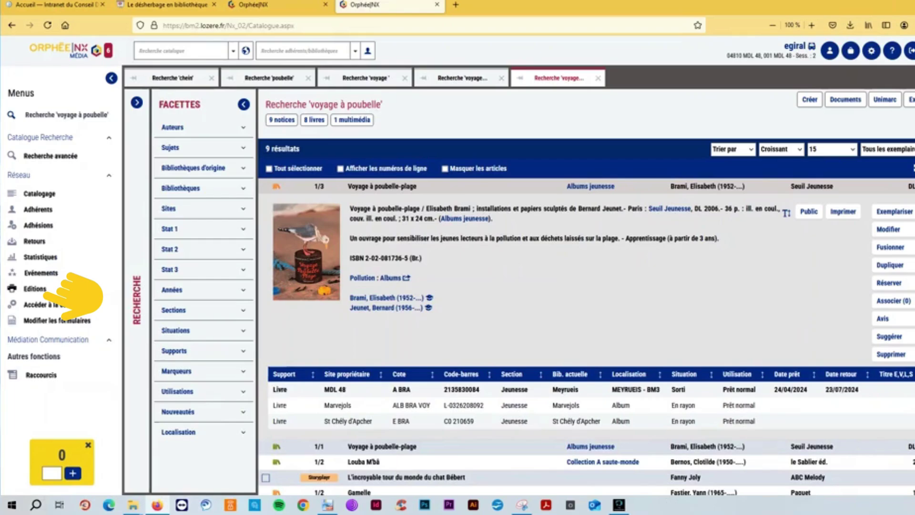
Step: Go to Editions and open the Pilon désherbage folder inside lemonastier's DOCUMENTS folder
{"action": "left_click", "coordinate": [36, 288]}
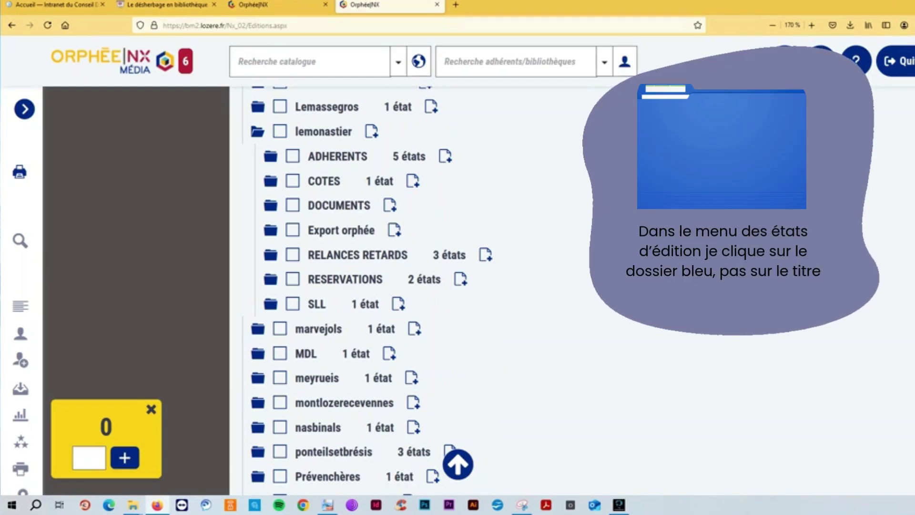
{"action": "left_click", "coordinate": [271, 206]}
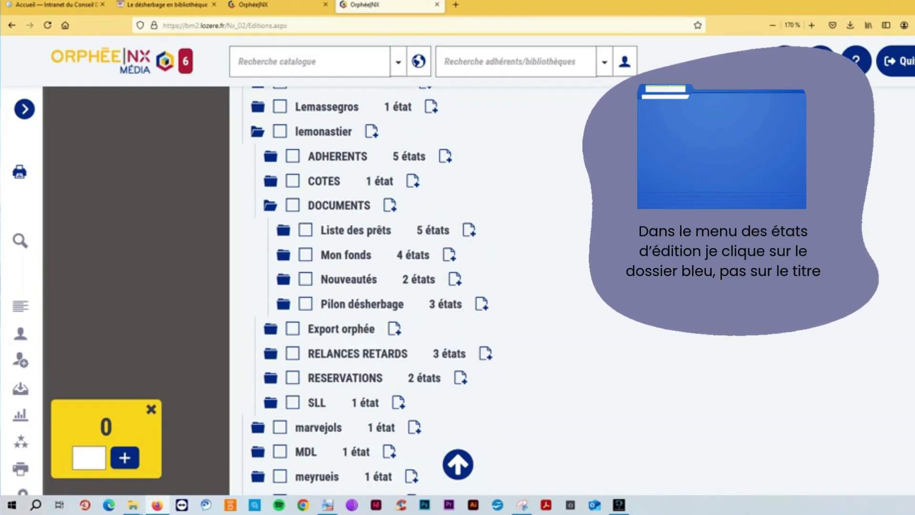
{"action": "left_click", "coordinate": [283, 305]}
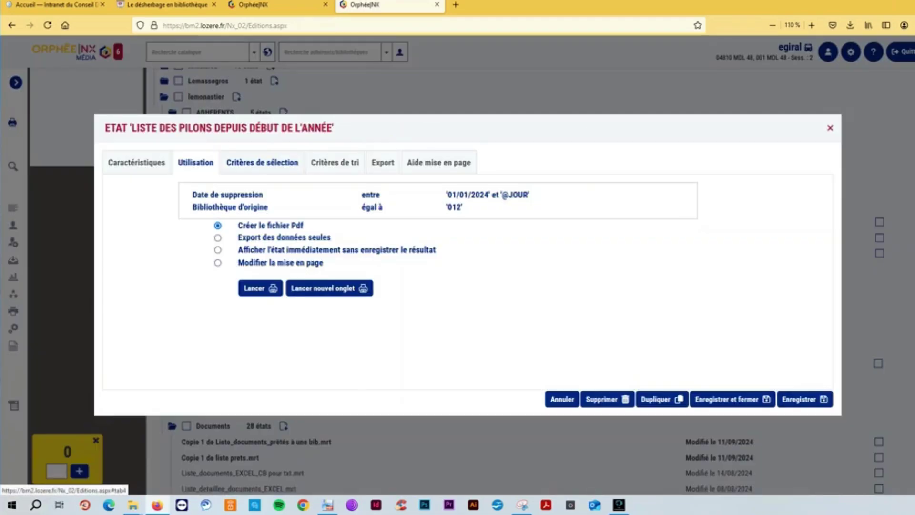
Step: Check the start and end dates of the deletion date criterion in the state "Liste des pilons depuis début de l'année"
{"action": "left_click", "coordinate": [262, 163]}
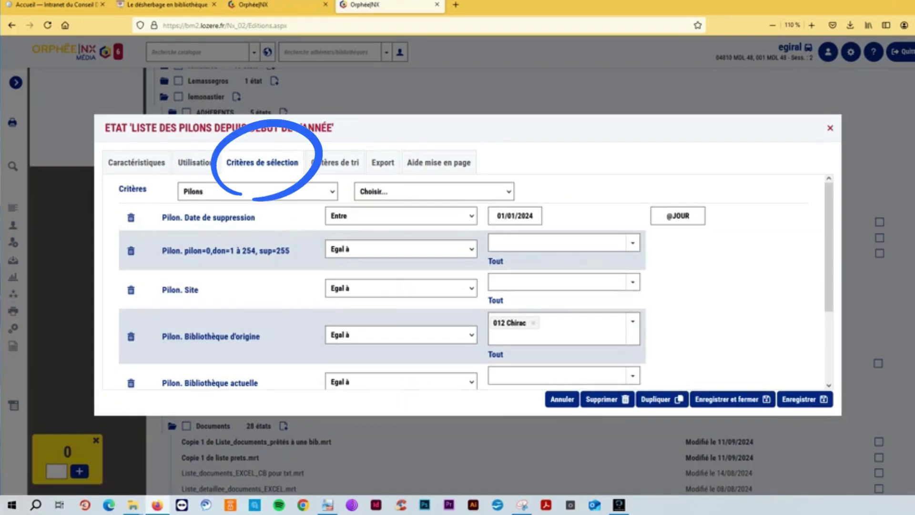
{"action": "left_click", "coordinate": [515, 216]}
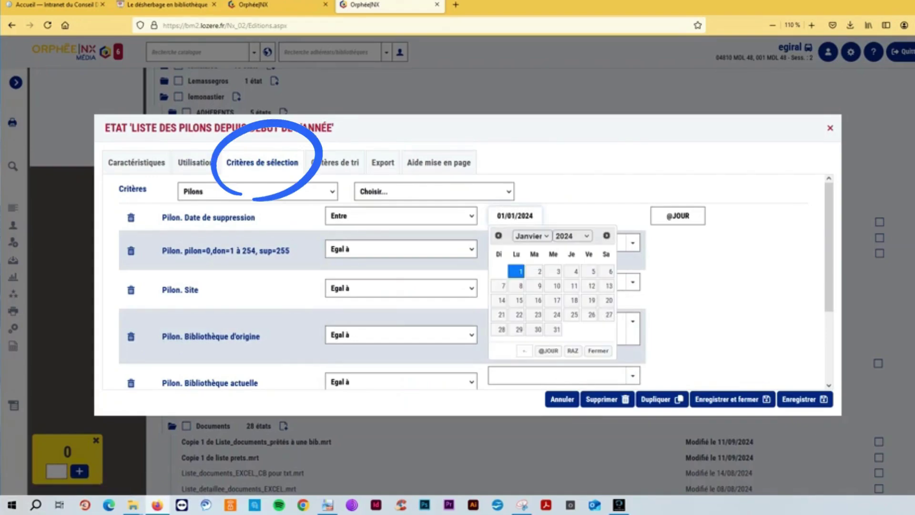
{"action": "key", "text": "Escape"}
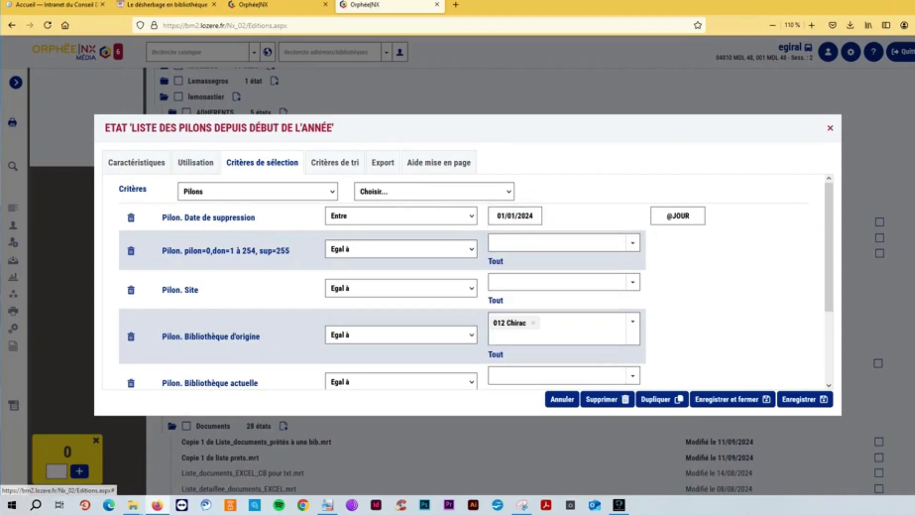
{"action": "left_click", "coordinate": [673, 216]}
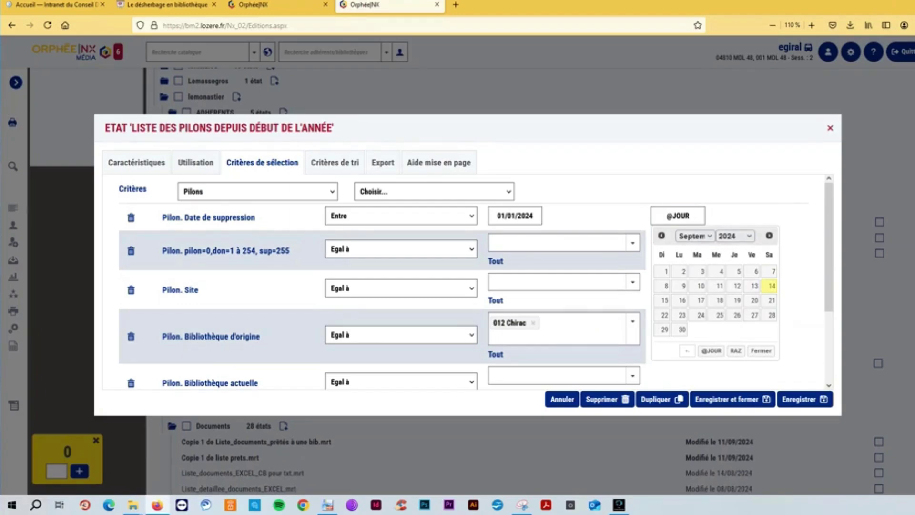
Step: Replace the original library criterion (Bibliothèque d'origine) with MDL 48 and return to the state's Utilisation settings
{"action": "scroll", "coordinate": [381, 281], "scroll_direction": "down", "scroll_amount": 2}
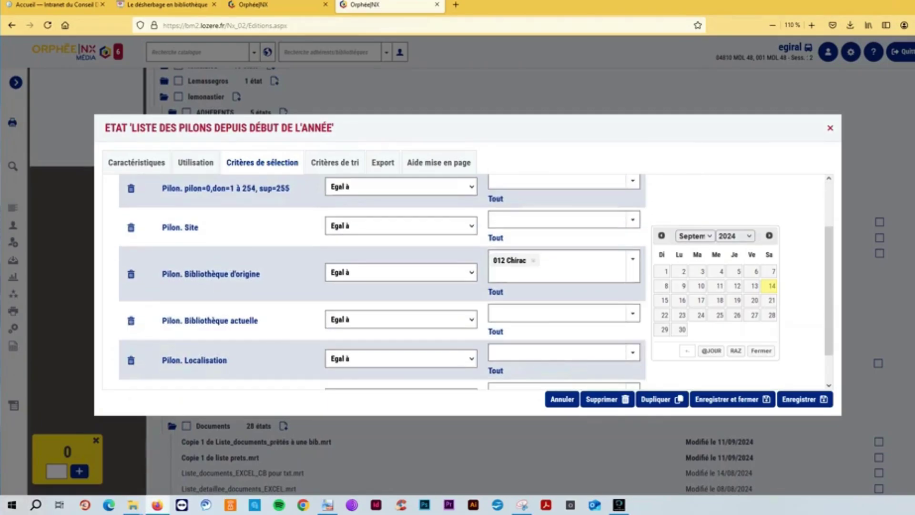
{"action": "left_click", "coordinate": [562, 274]}
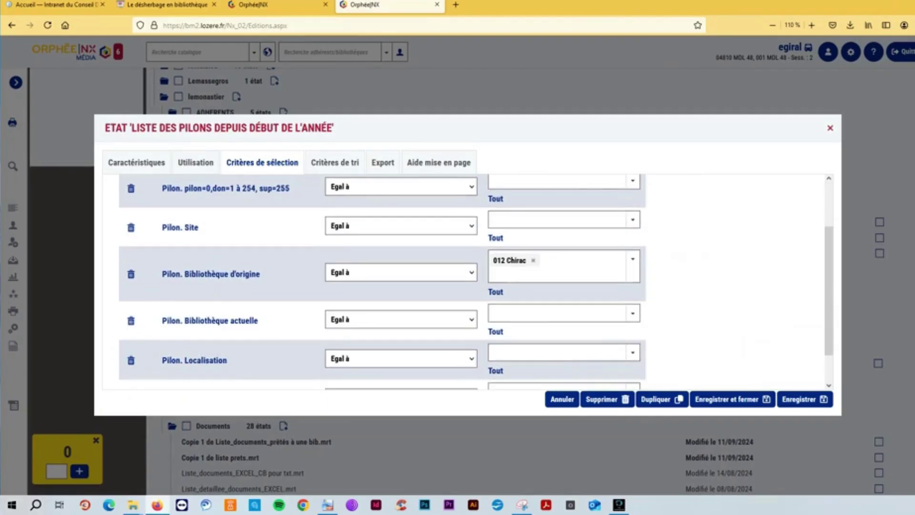
{"action": "key", "text": "BackSpace"}
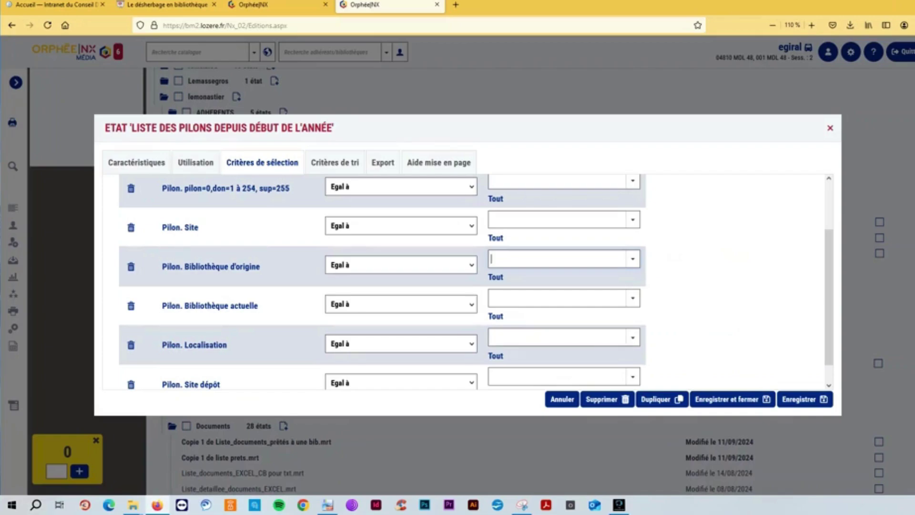
{"action": "type", "text": "MDL"}
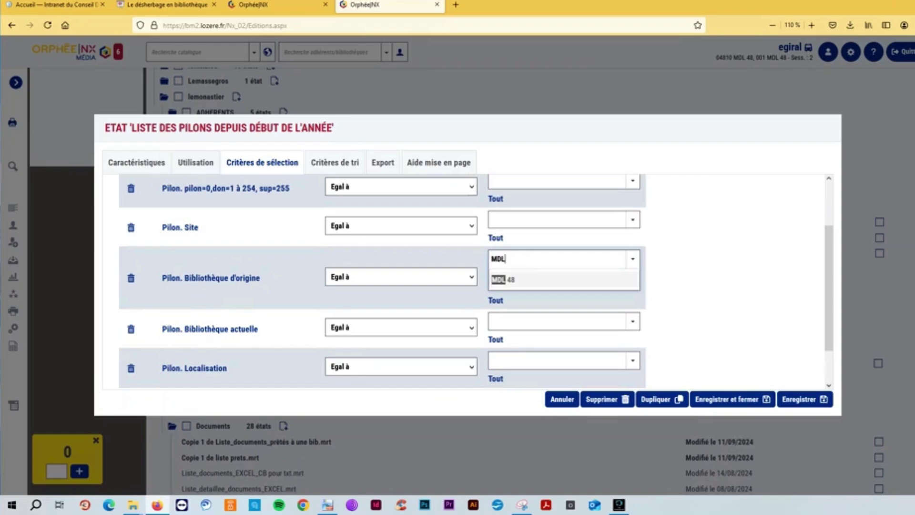
{"action": "key", "text": "Return"}
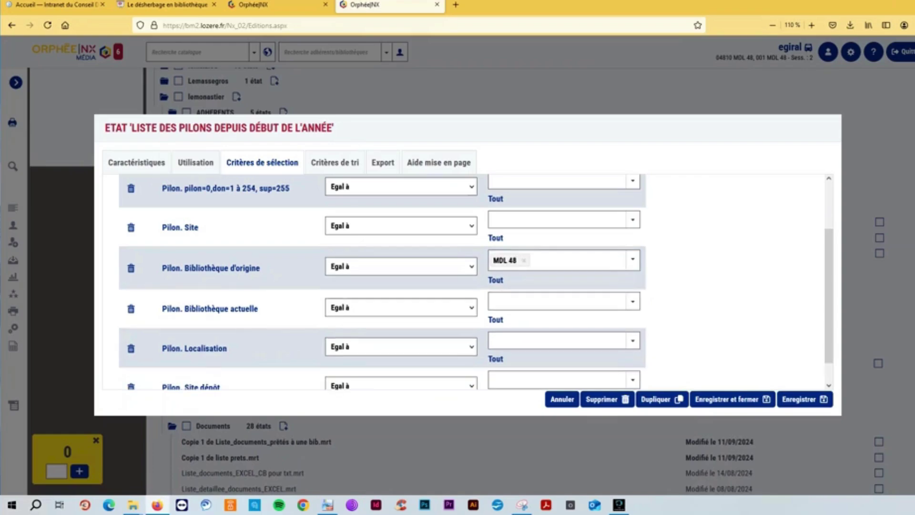
{"action": "scroll", "coordinate": [472, 281], "scroll_direction": "down", "scroll_amount": 1}
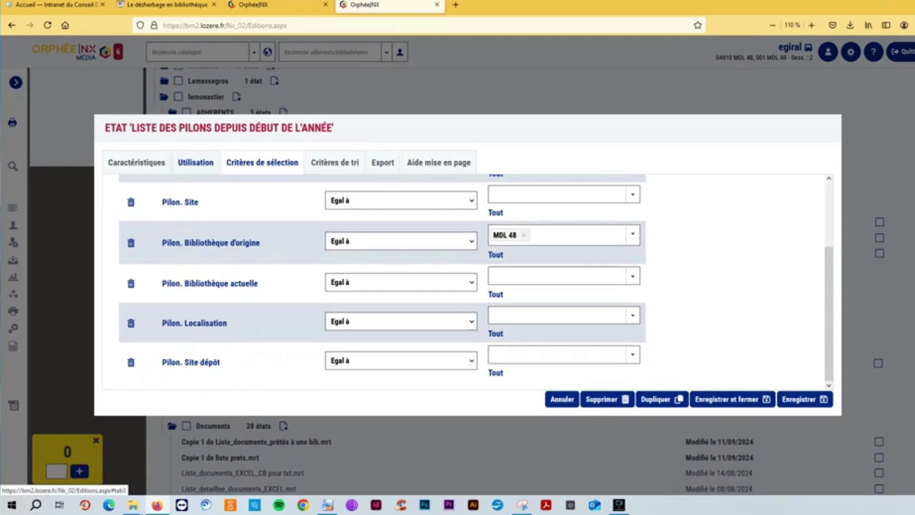
{"action": "left_click", "coordinate": [196, 162]}
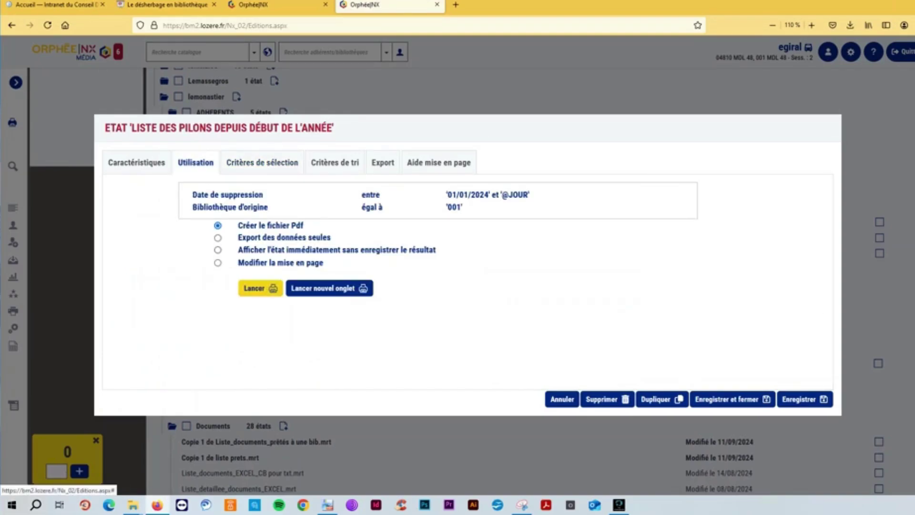
Step: Run the state "Liste des pilons depuis début de l'année" as a PDF and open the generated file from the Téléchargements folder
{"action": "left_click", "coordinate": [260, 288]}
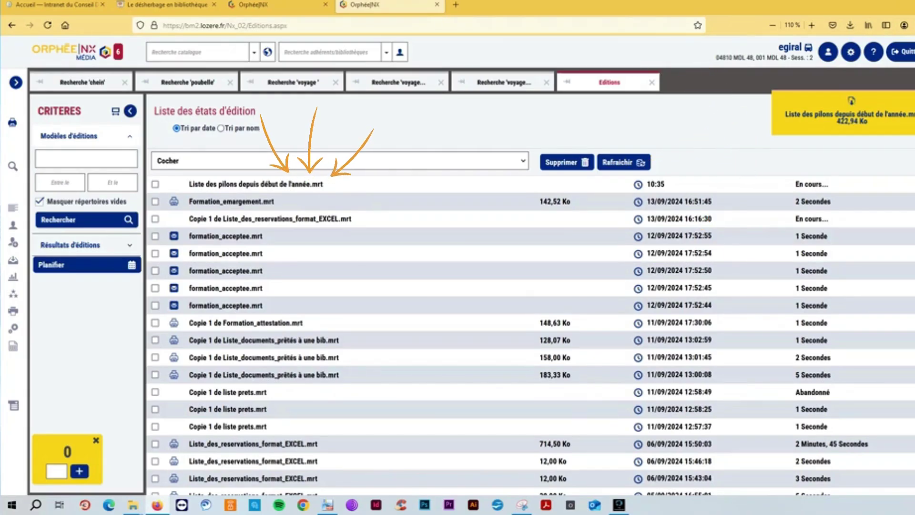
{"action": "left_click", "coordinate": [256, 185]}
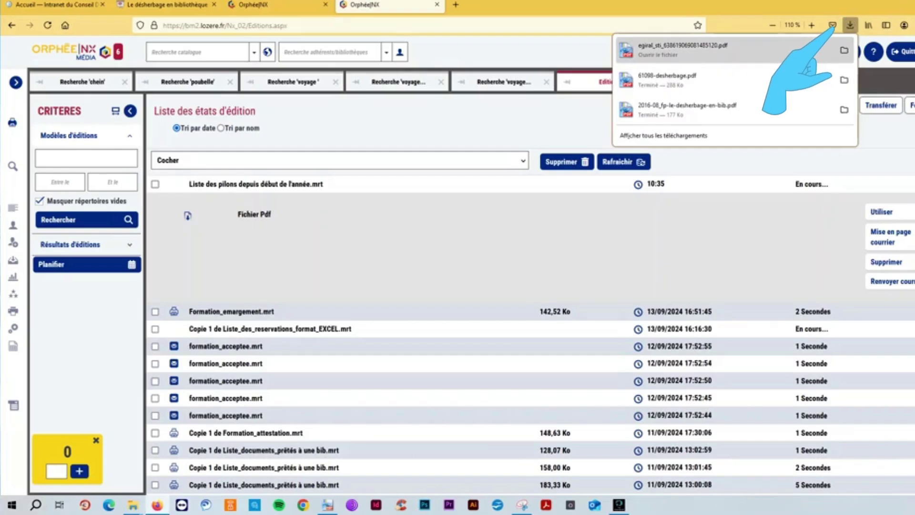
{"action": "left_click", "coordinate": [844, 50]}
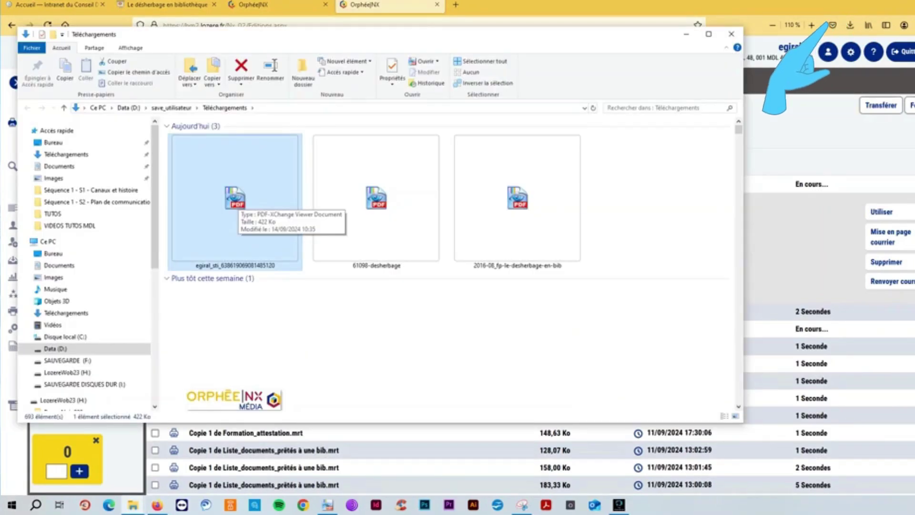
{"action": "key", "text": "Return"}
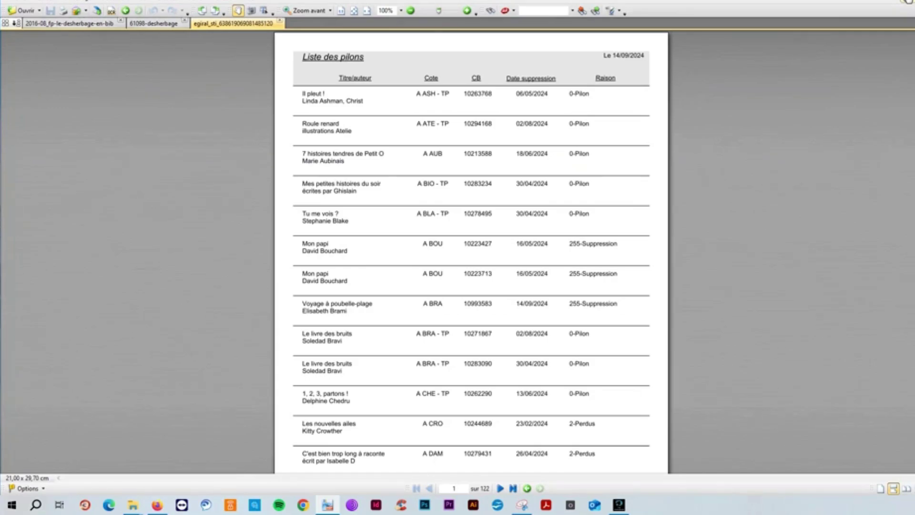
Step: Review the discard list, take the barcode 10213588 of "7 histoires tendres de Petit O", and search for it in the Orphée NX catalogue
{"action": "scroll", "coordinate": [471, 250], "scroll_direction": "down", "scroll_amount": 5}
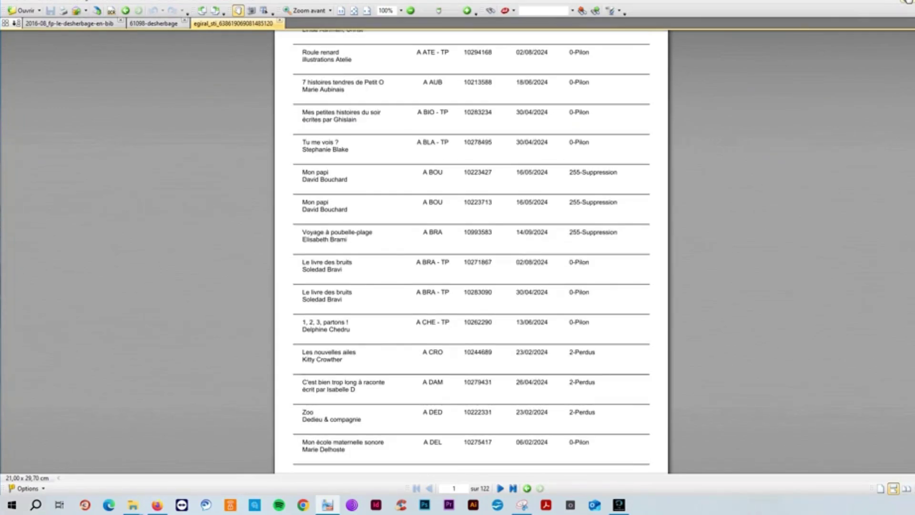
{"action": "scroll", "coordinate": [471, 250], "scroll_direction": "down", "scroll_amount": 15}
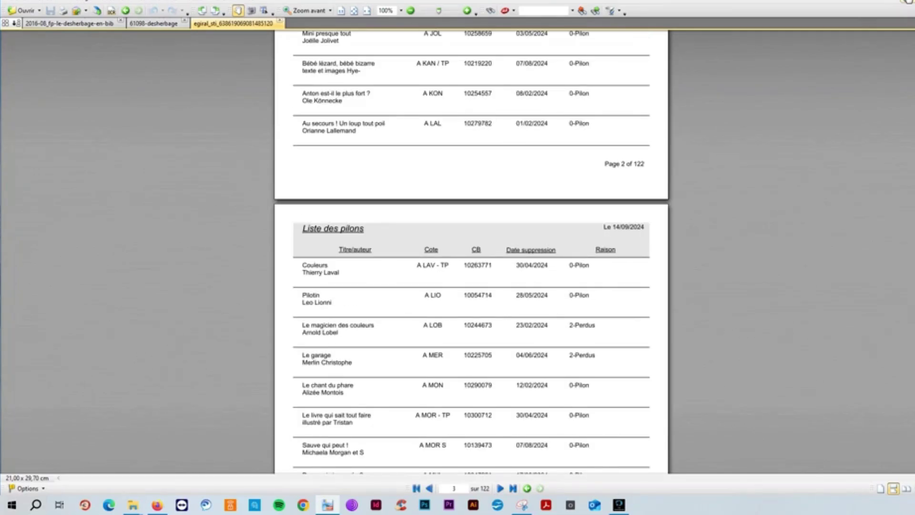
{"action": "scroll", "coordinate": [471, 250], "scroll_direction": "up", "scroll_amount": 10}
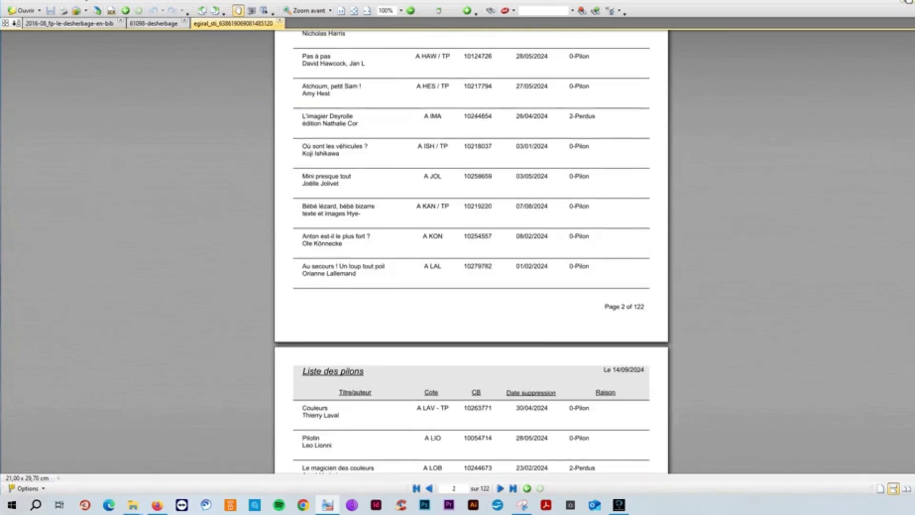
{"action": "left_click_drag", "start_coordinate": [491, 153], "coordinate": [463, 153]}
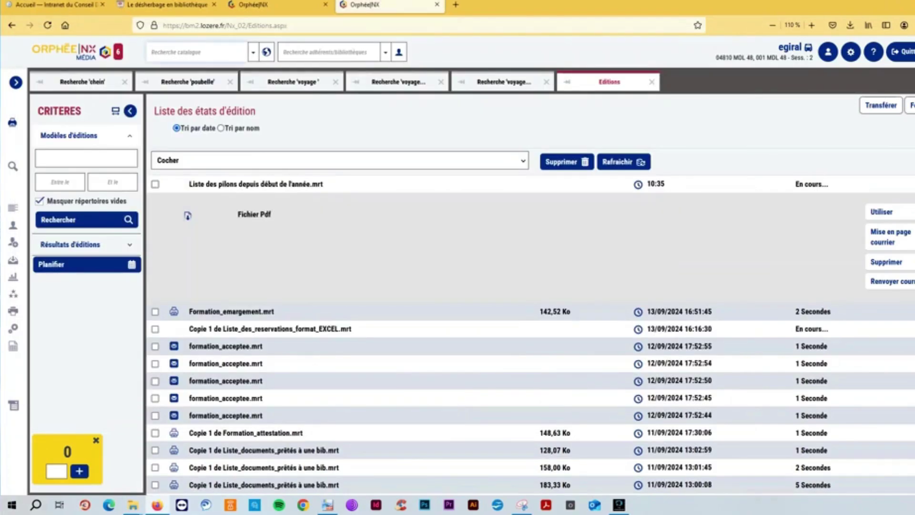
{"action": "type", "text": "10213588"}
{"action": "key", "text": "Return"}
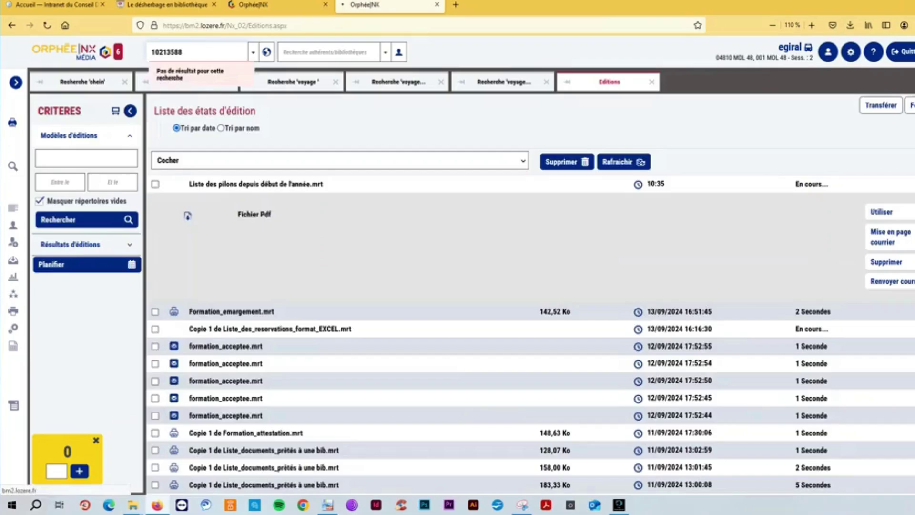